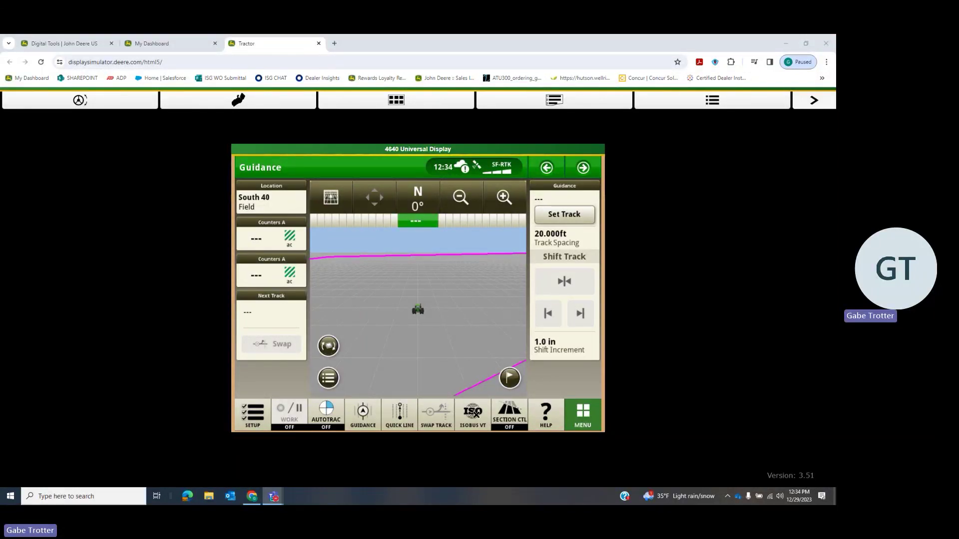
# - Set the NH3 Tool's implement width to 37.5 ft in the GreenStar Rate Controller setup
pyautogui.click(476, 409)
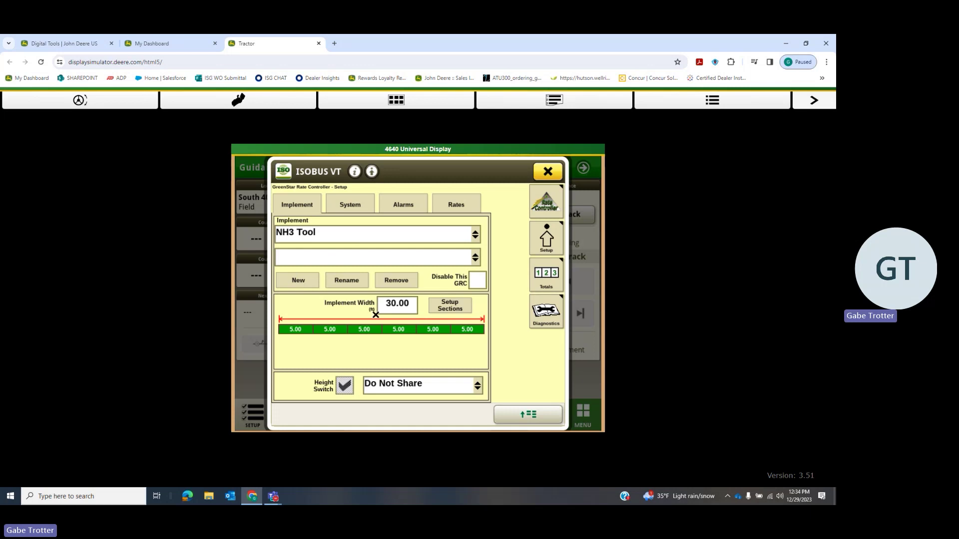
pyautogui.click(445, 305)
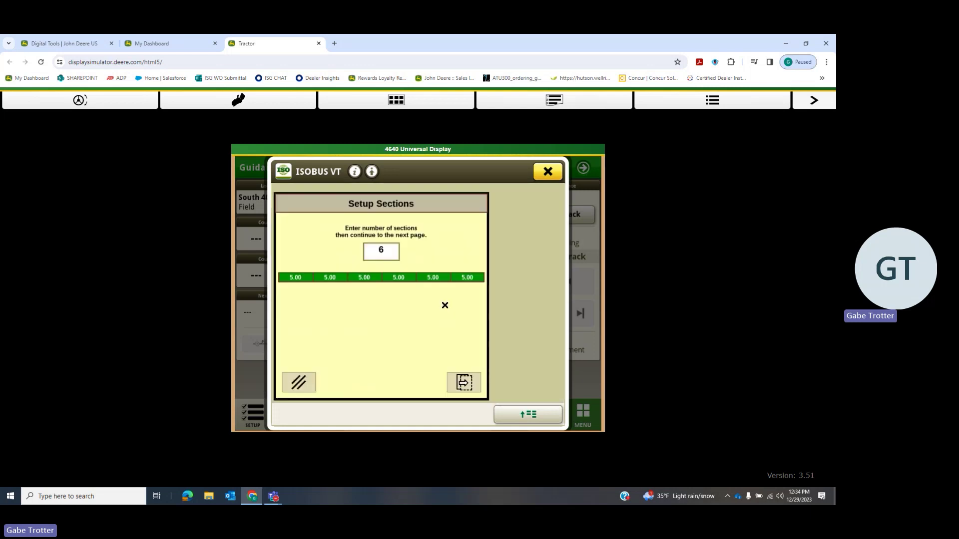
pyautogui.click(290, 384)
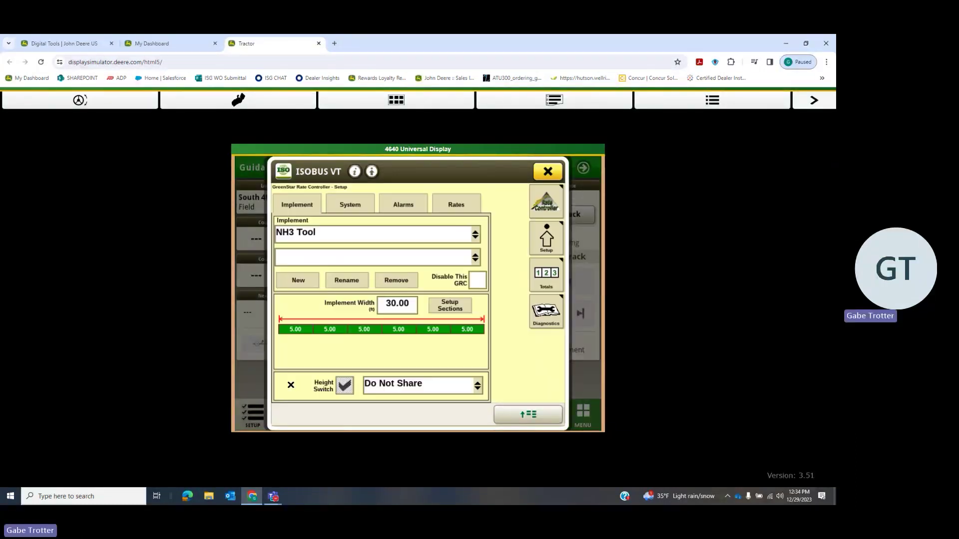
pyautogui.click(397, 303)
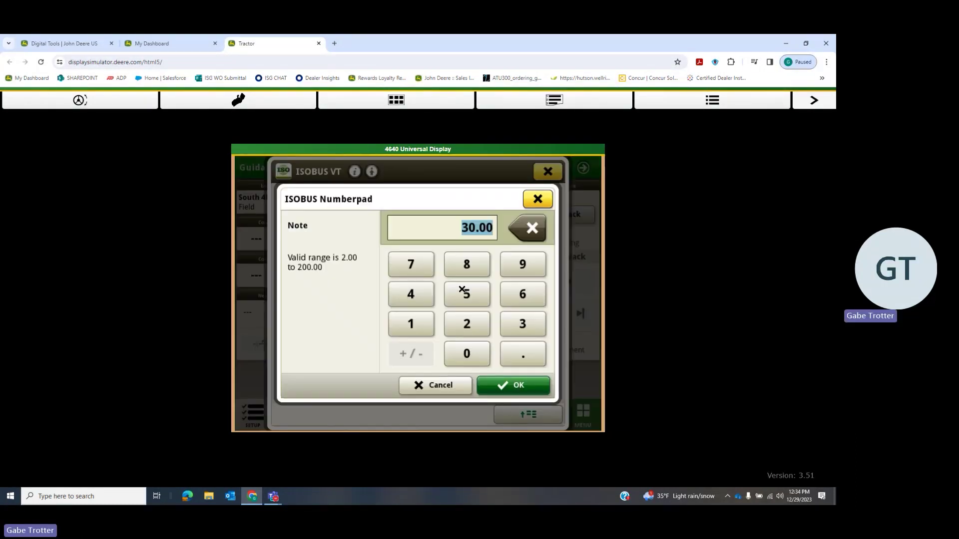
pyautogui.click(511, 327)
pyautogui.click(408, 266)
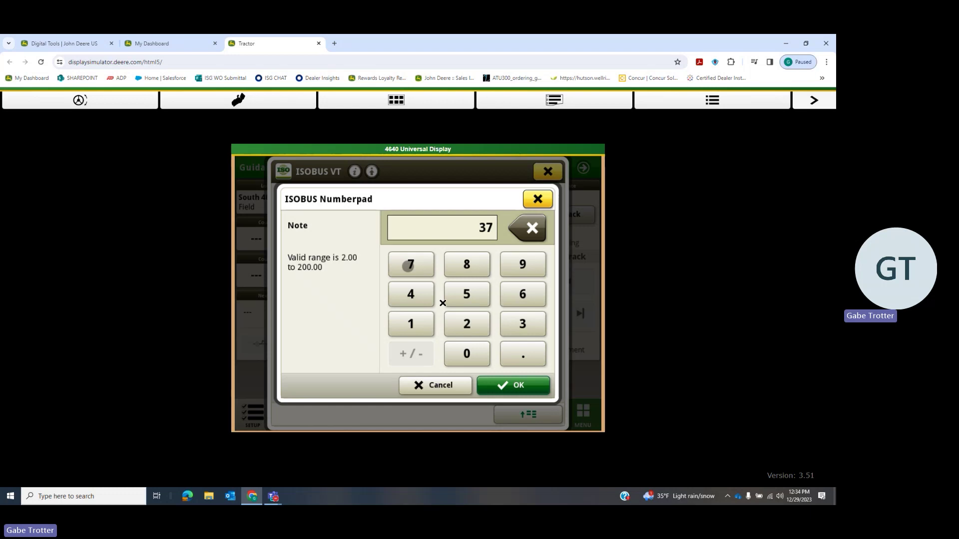
pyautogui.click(520, 357)
pyautogui.click(477, 296)
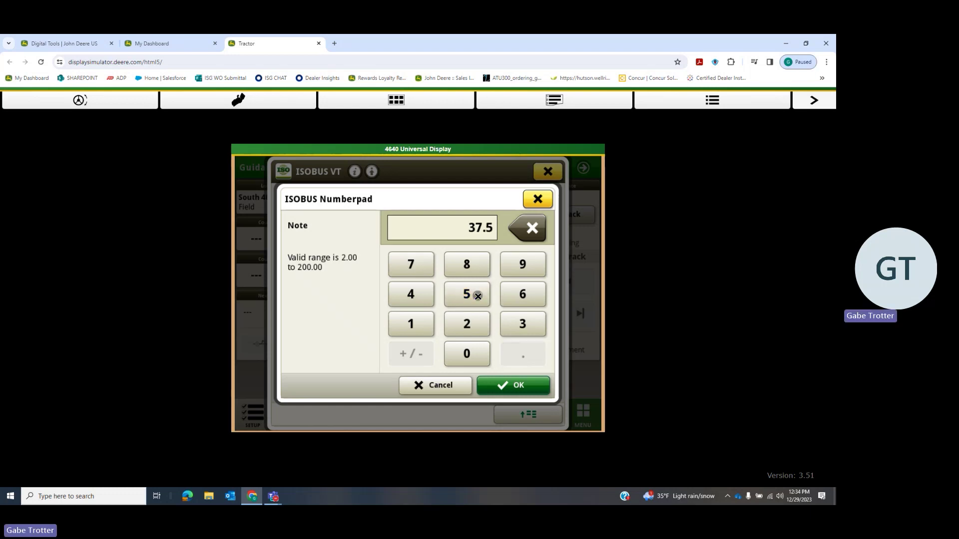
pyautogui.click(499, 386)
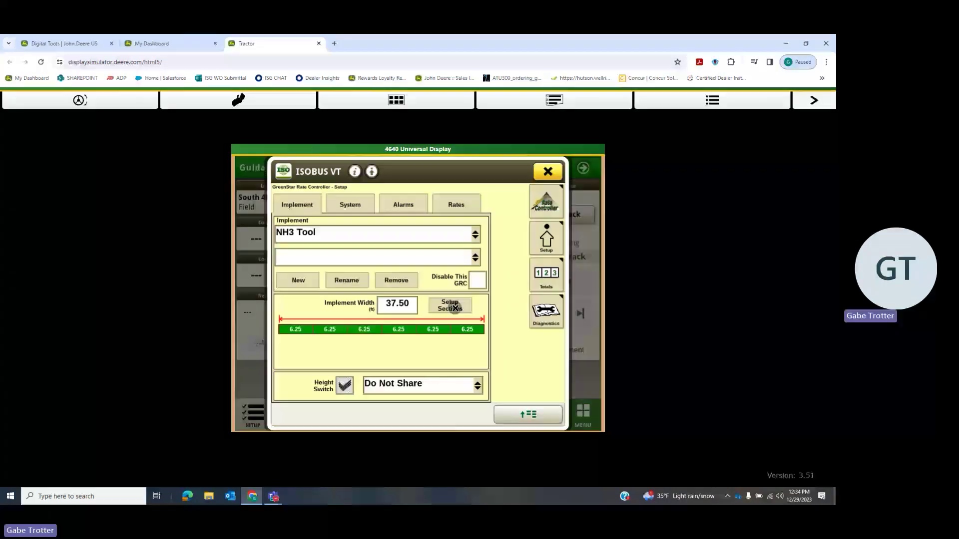
# - Divide the NH3 Tool into 3 sections, accepting a width of 12.50 ft for each
pyautogui.click(452, 306)
pyautogui.click(392, 250)
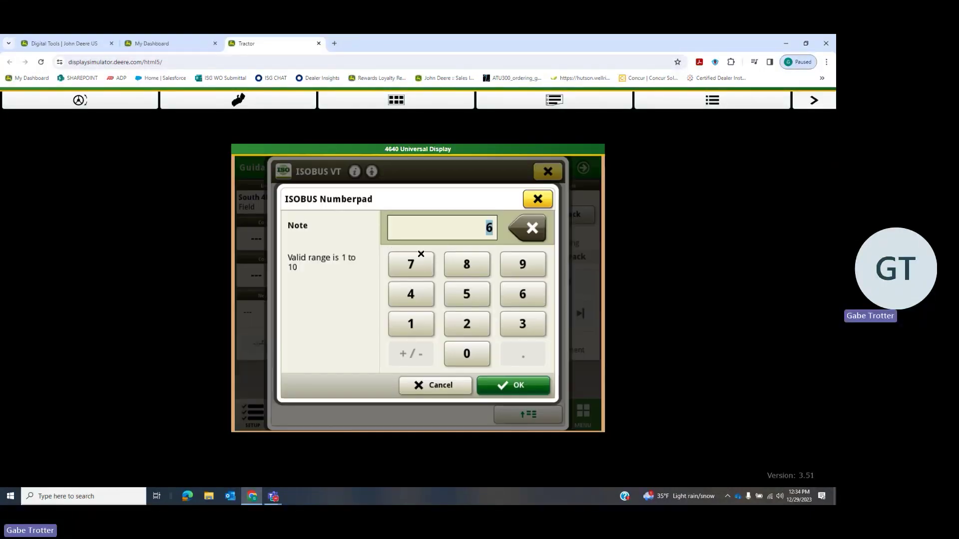
pyautogui.click(513, 322)
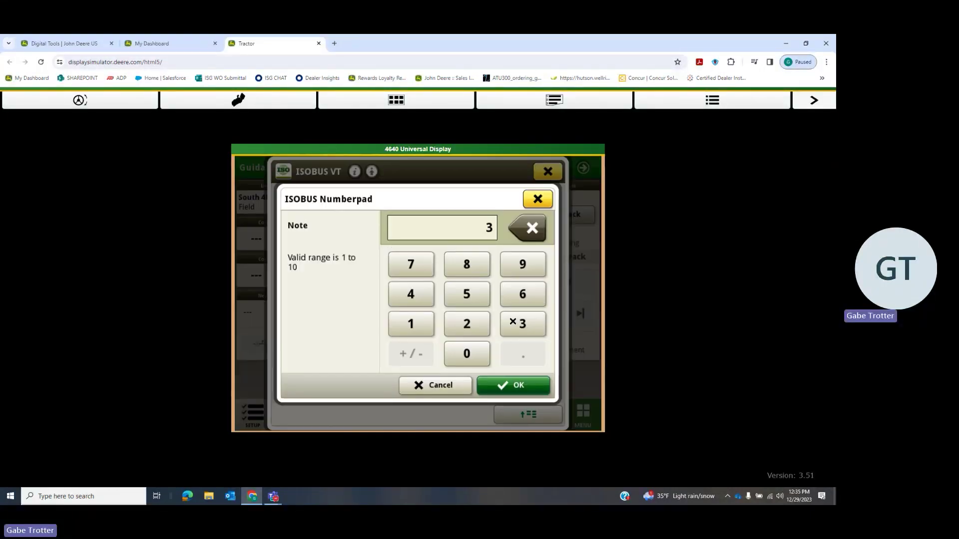
pyautogui.click(510, 387)
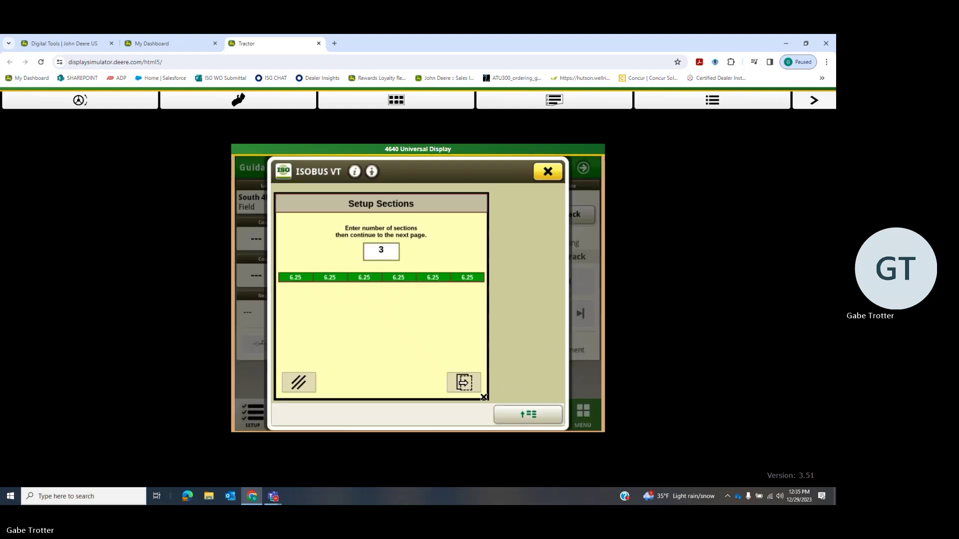
pyautogui.click(467, 382)
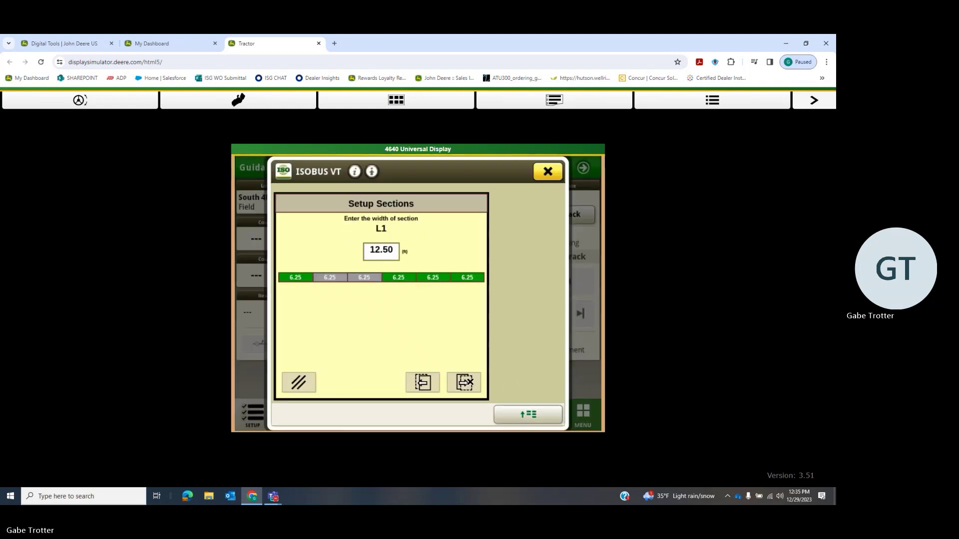
pyautogui.click(464, 383)
pyautogui.click(464, 382)
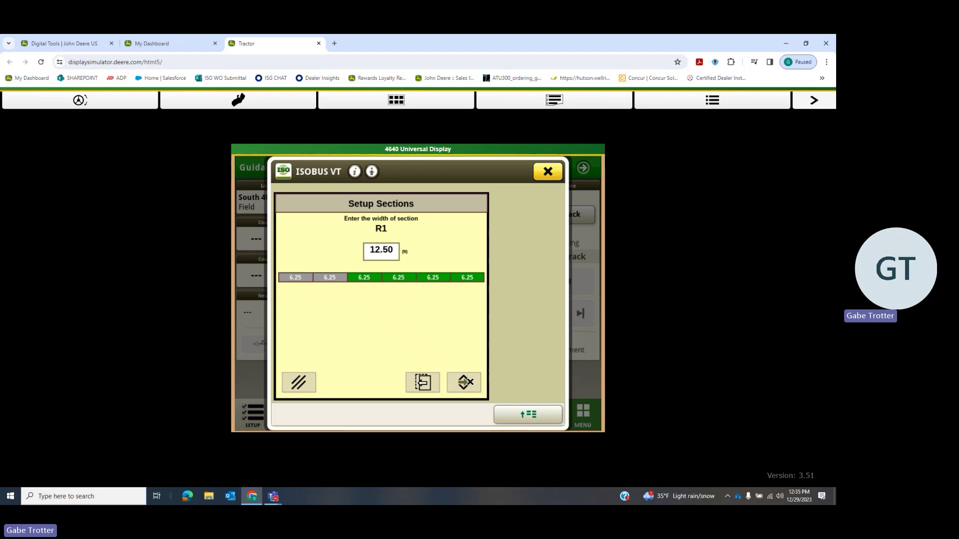
pyautogui.click(464, 382)
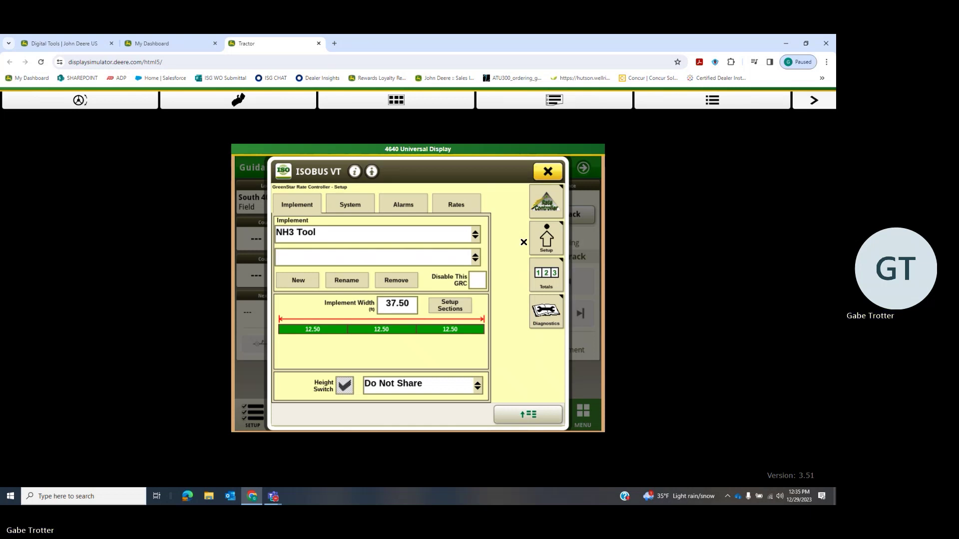
# - Set the rate controller's control valve type to Fast Close and the control valve calibration to 743
pyautogui.click(346, 207)
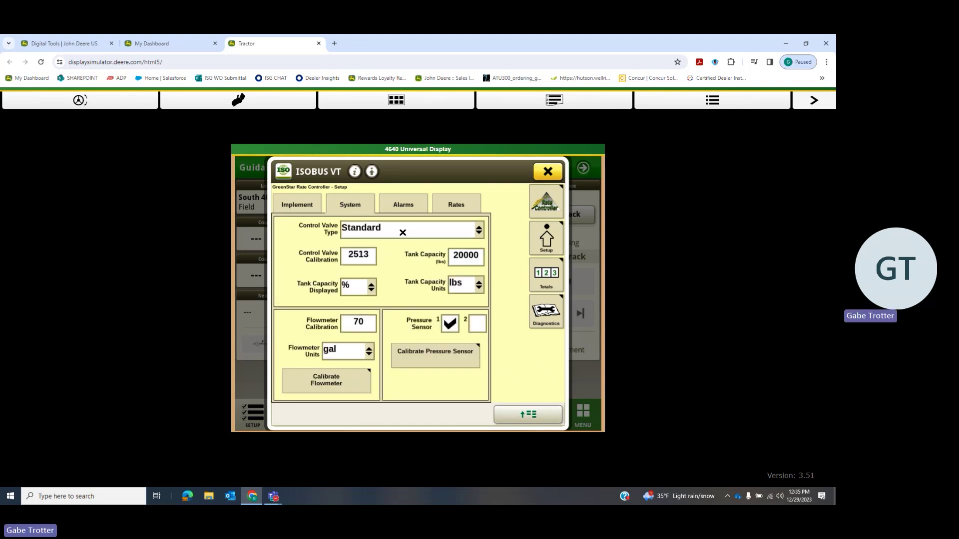
pyautogui.click(404, 232)
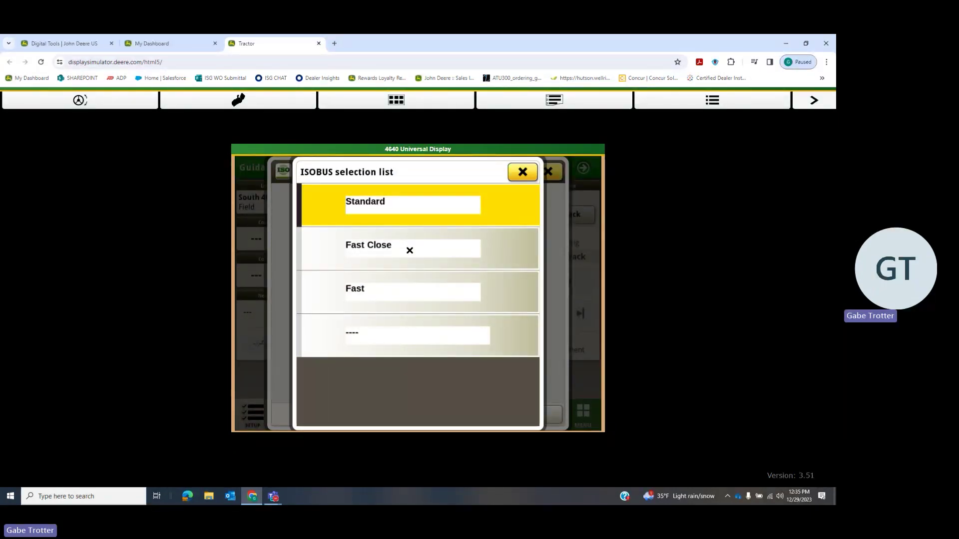
pyautogui.click(410, 250)
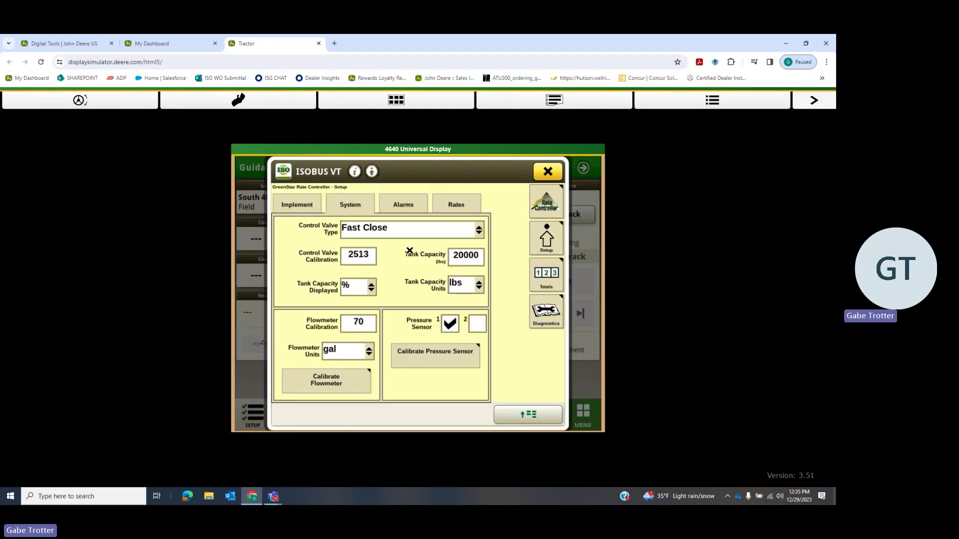
pyautogui.click(368, 255)
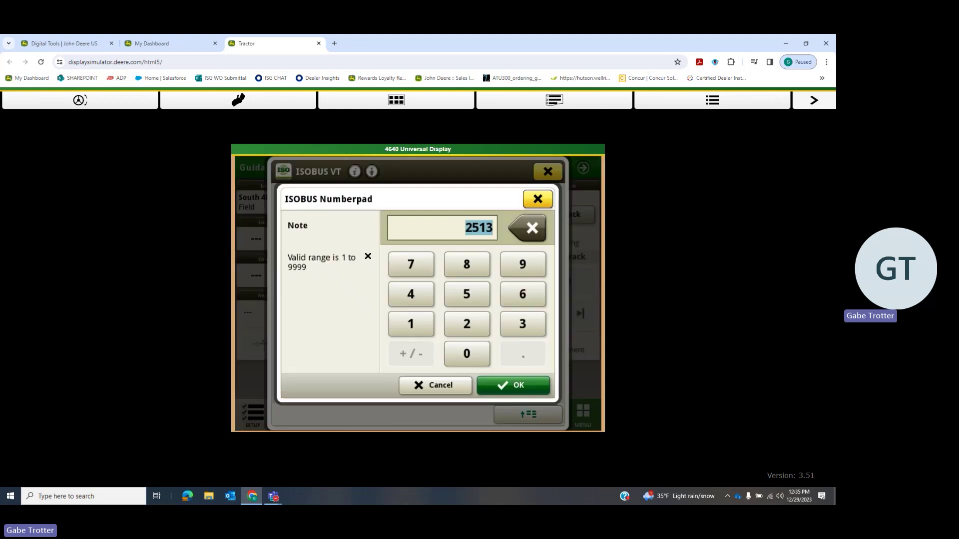
pyautogui.click(413, 265)
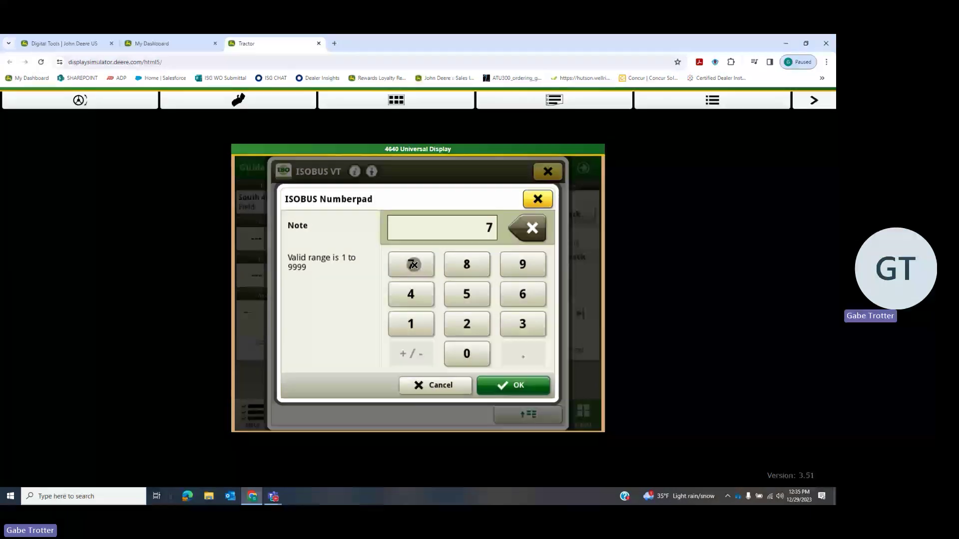
pyautogui.click(413, 295)
pyautogui.click(518, 322)
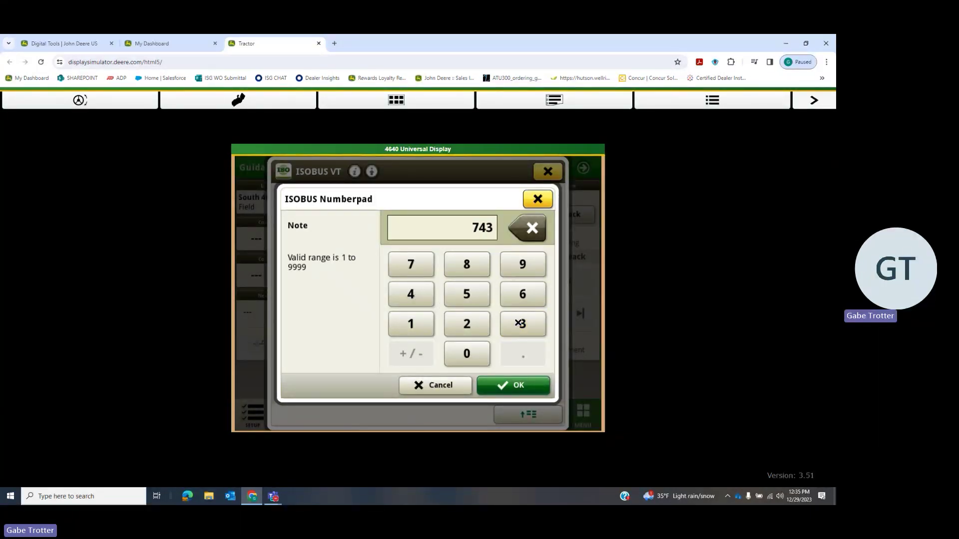
pyautogui.click(502, 386)
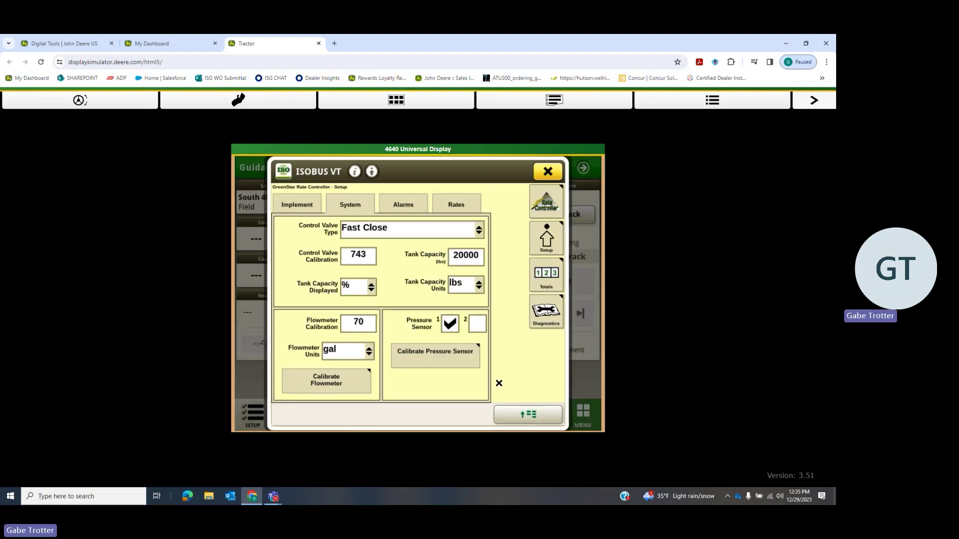
# - Set the flowmeter calibration to 720 and the flowmeter units to 10 gal
pyautogui.click(359, 322)
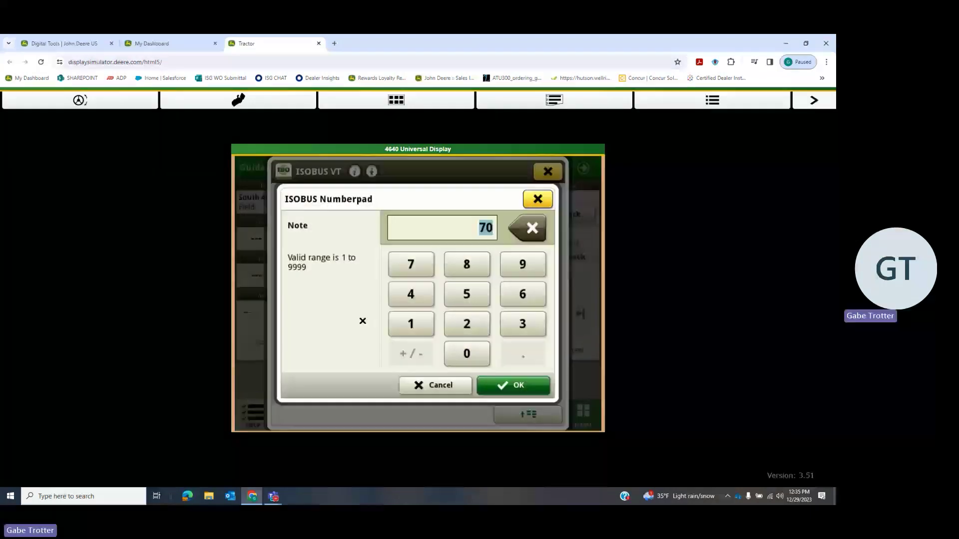
pyautogui.click(410, 265)
pyautogui.click(464, 324)
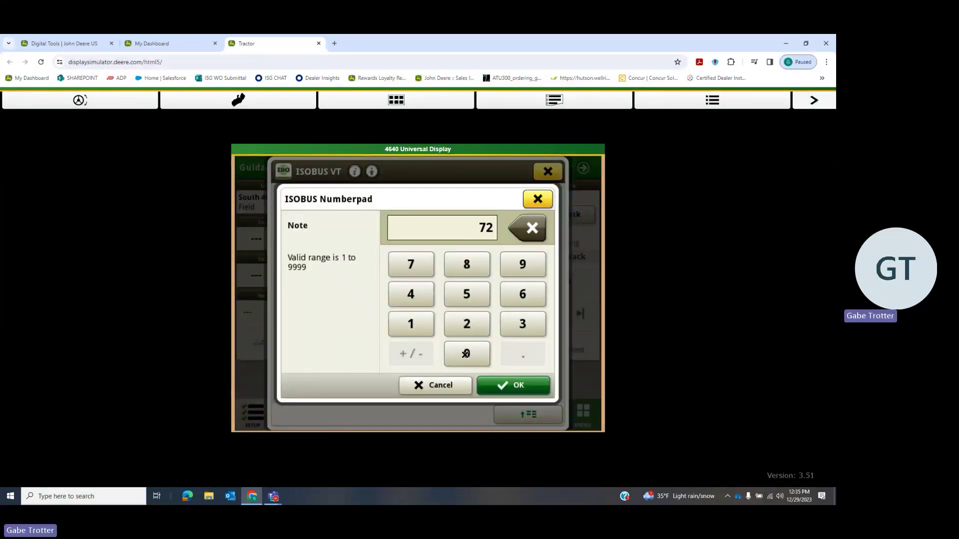
pyautogui.click(466, 354)
pyautogui.click(497, 384)
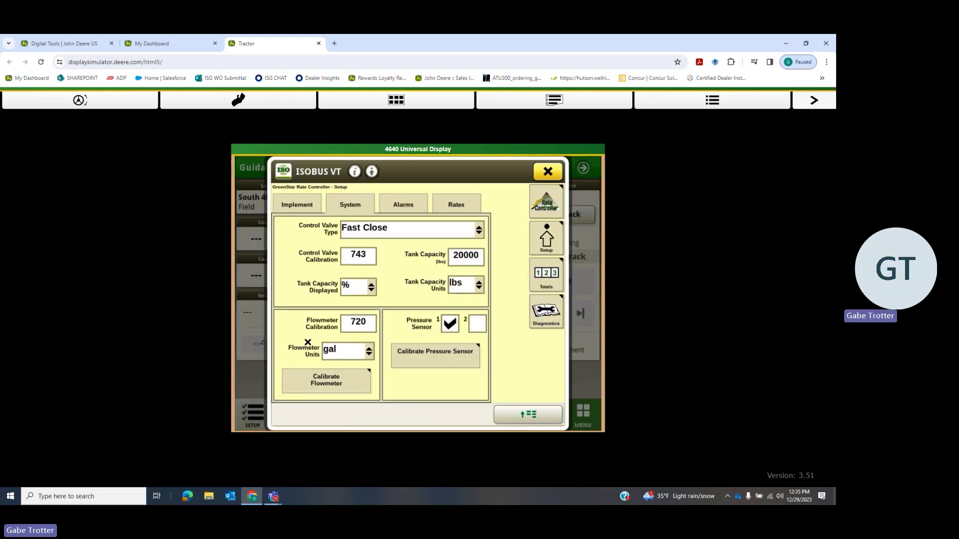
pyautogui.click(349, 351)
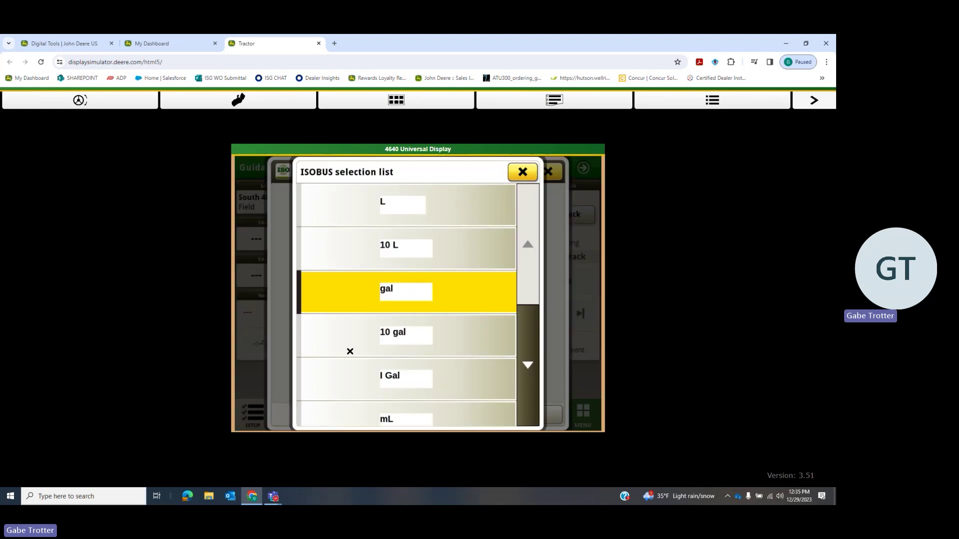
pyautogui.click(415, 337)
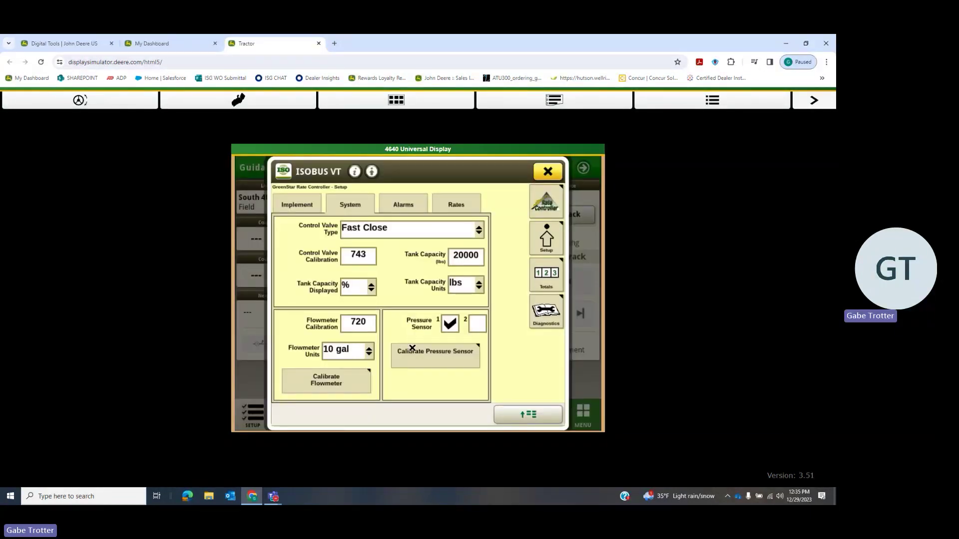
# - Disable pressure sensor 1 and enable Actual Nitrogen for the application rates in the rate controller setup
pyautogui.click(449, 324)
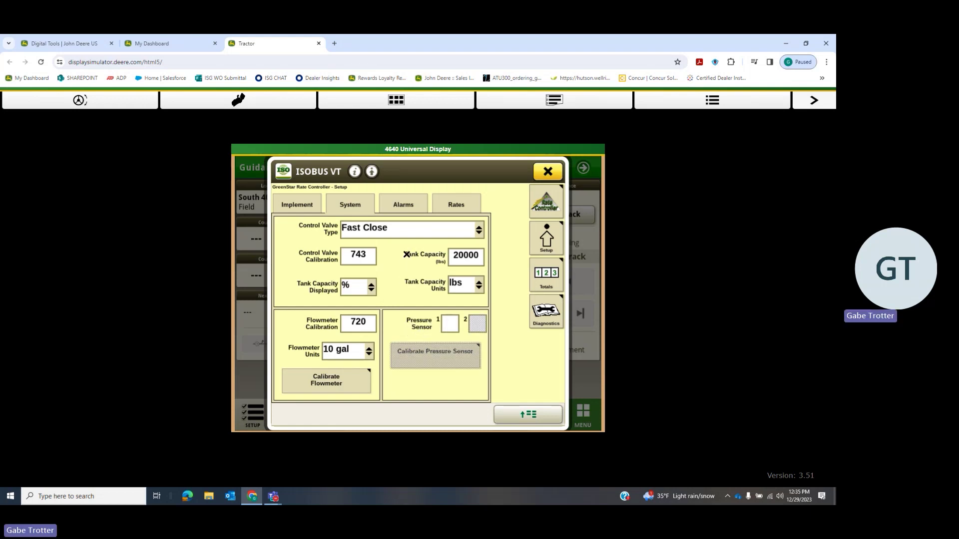
pyautogui.click(408, 205)
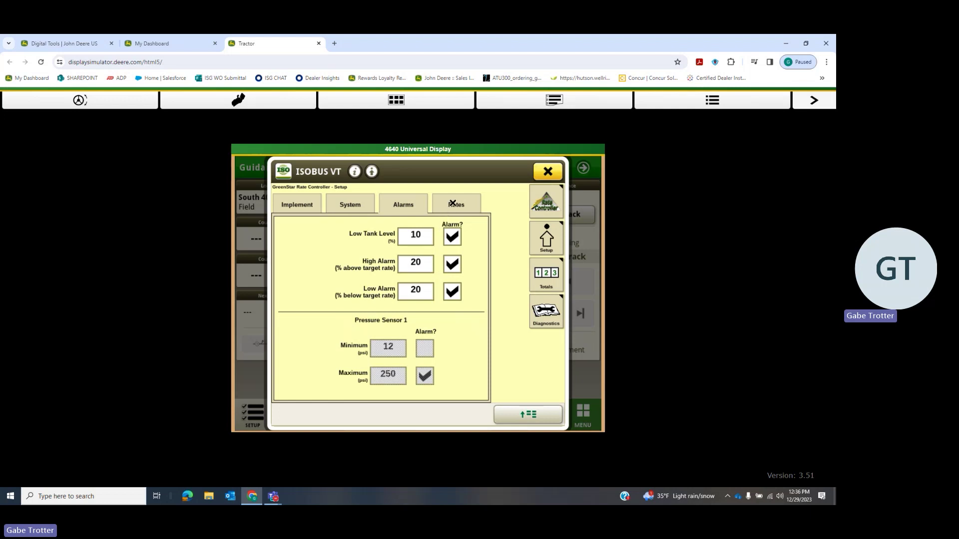
pyautogui.click(452, 203)
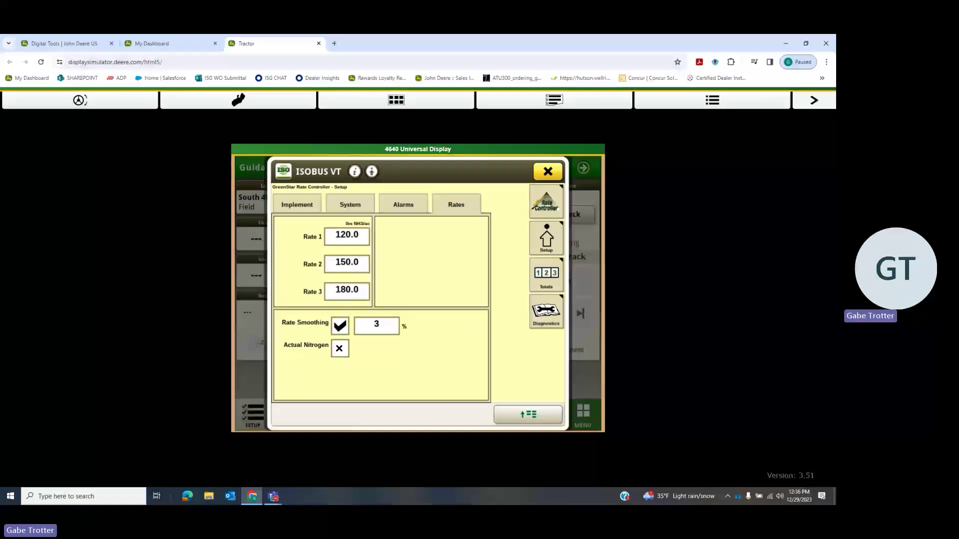
pyautogui.click(339, 348)
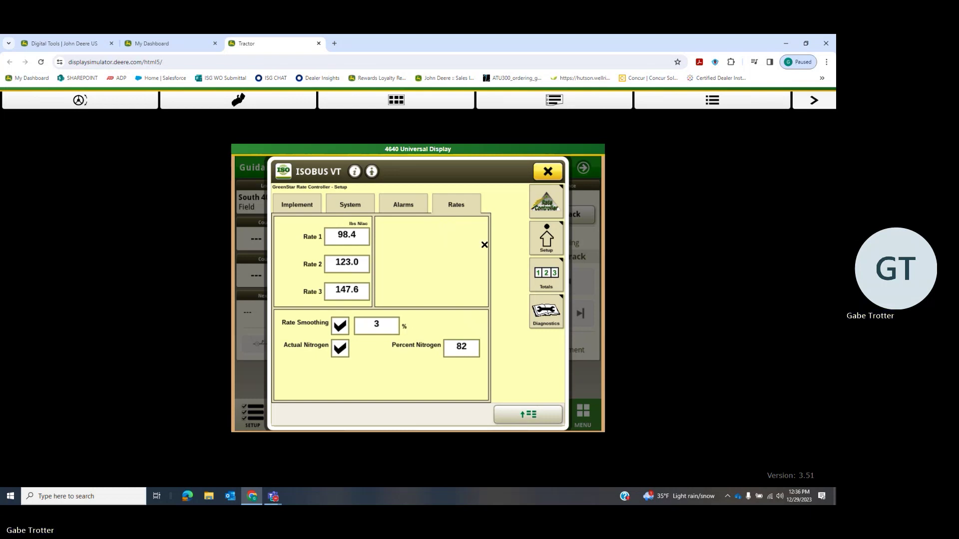
pyautogui.click(294, 206)
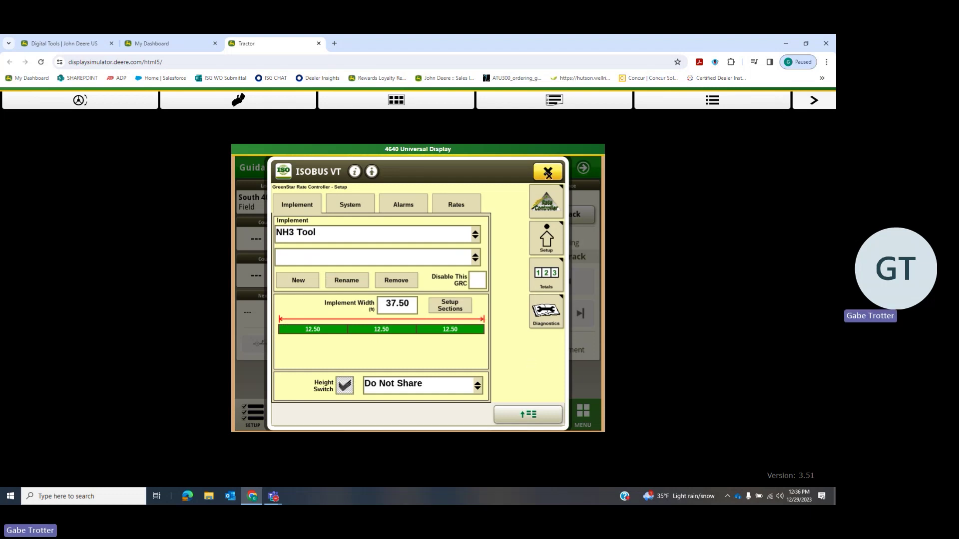
pyautogui.click(548, 172)
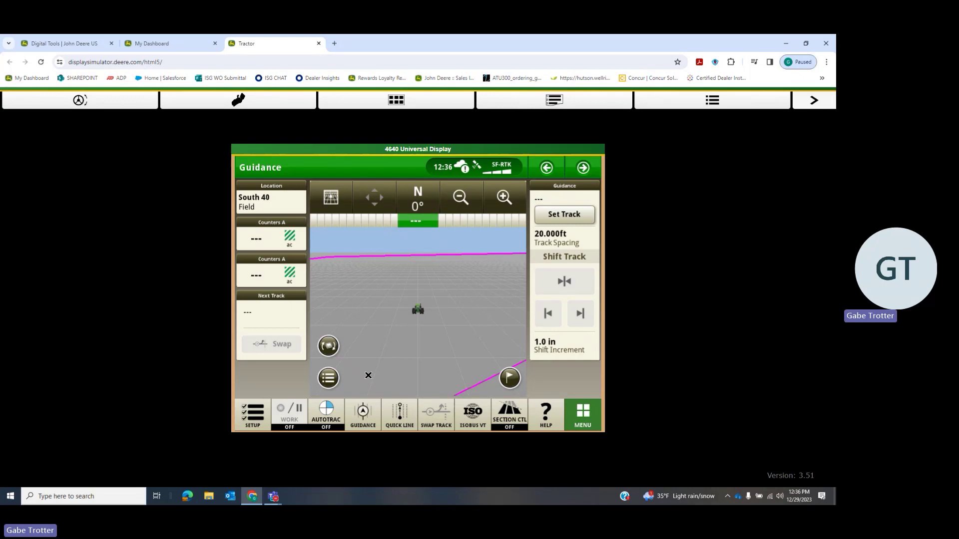
# - Add the existing 2510H implement profile to the tractor's equipment in the work setup
pyautogui.click(256, 413)
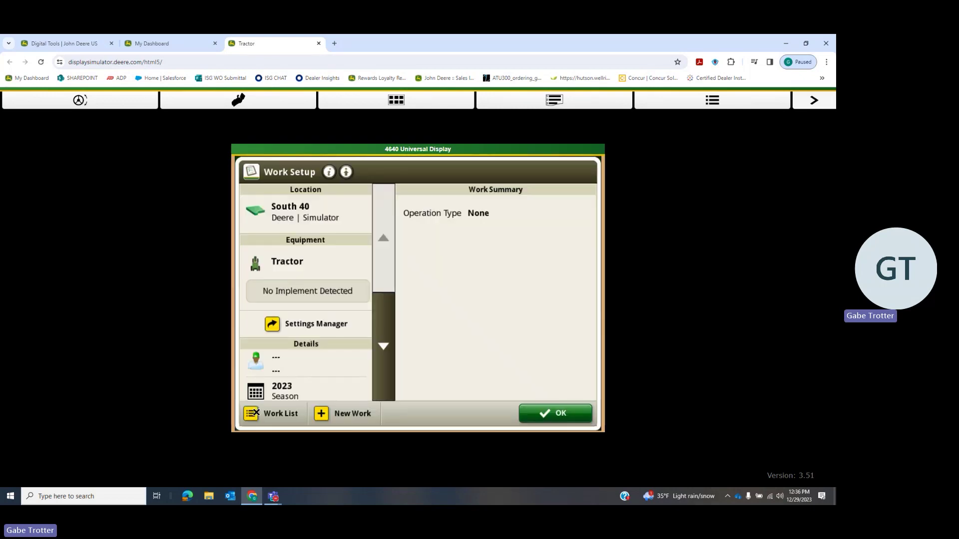
pyautogui.click(300, 291)
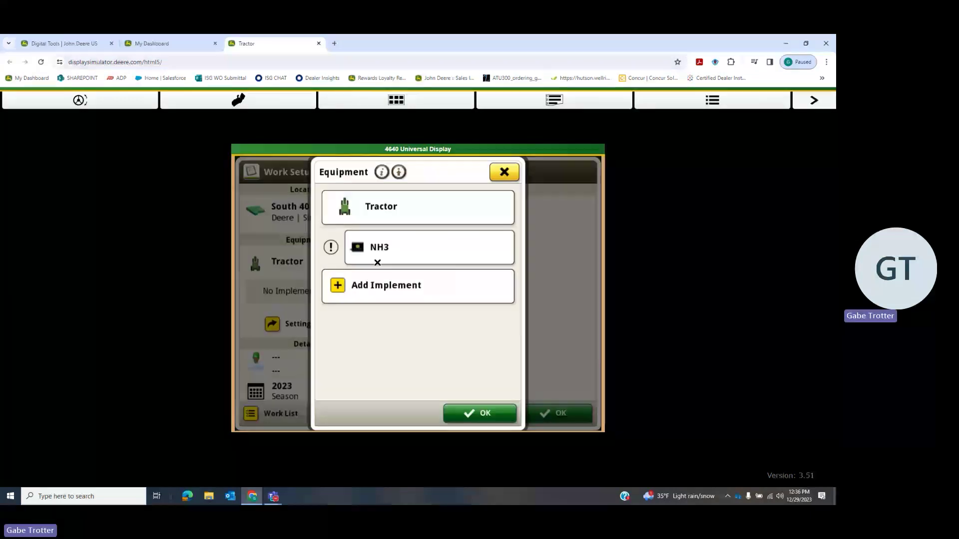
pyautogui.click(398, 287)
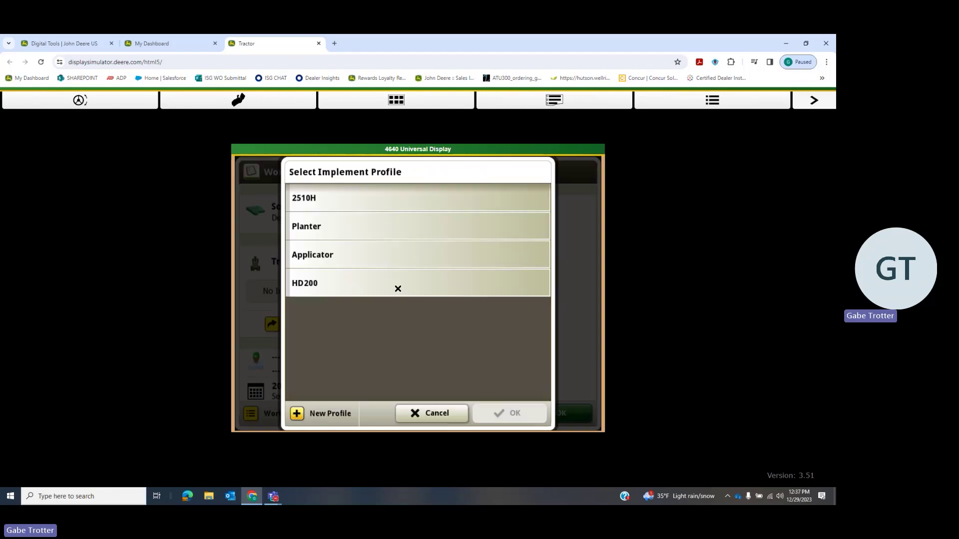
pyautogui.click(326, 198)
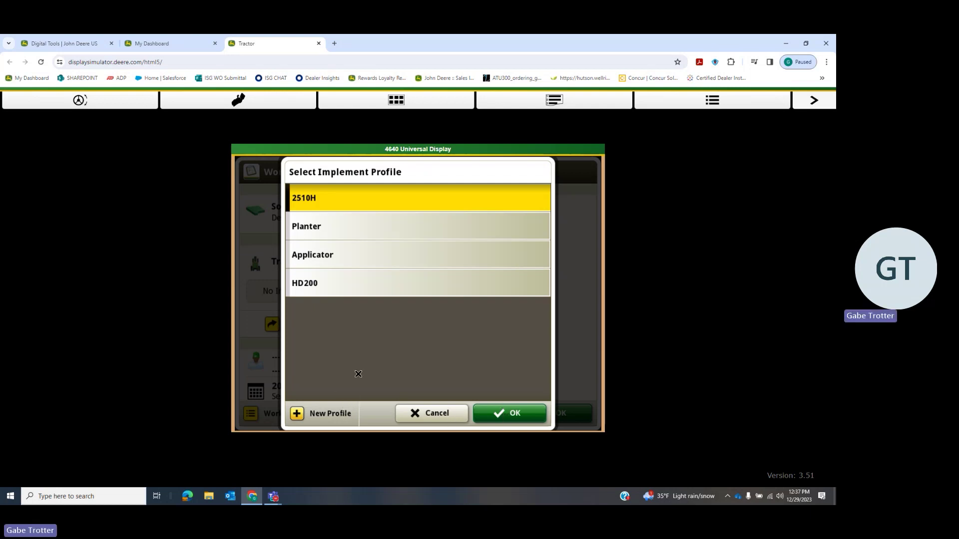
pyautogui.click(505, 413)
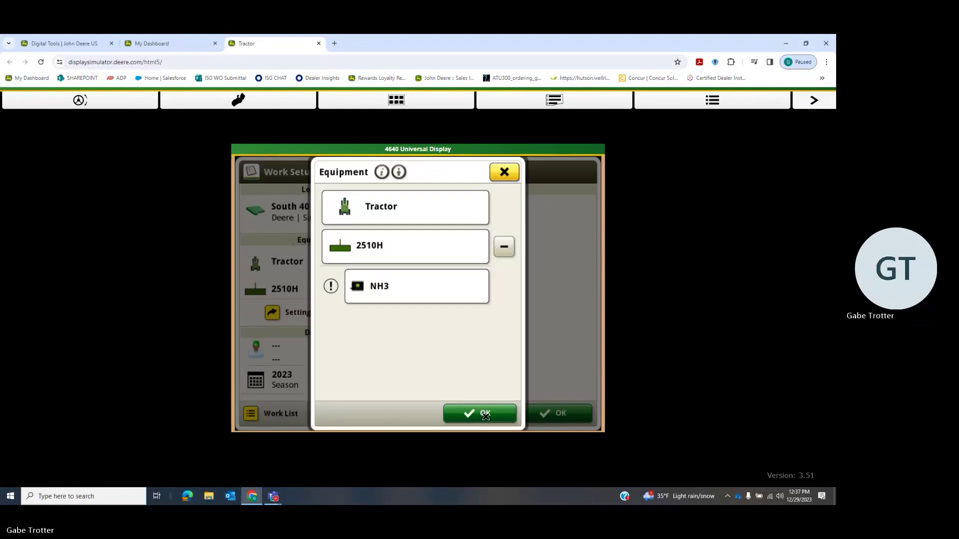
# - Set the 2510H implement profile's controller to Rate Controller and save the profile
pyautogui.click(416, 242)
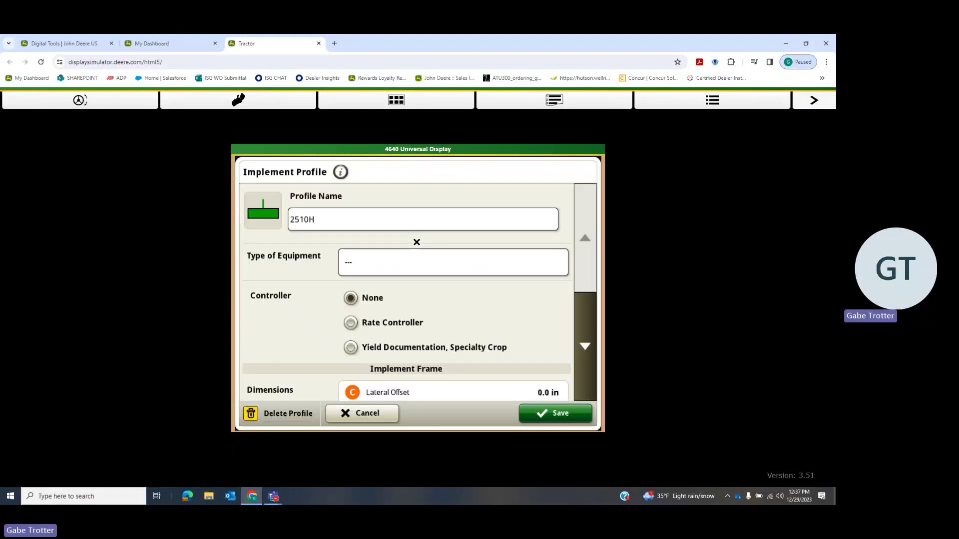
pyautogui.click(355, 325)
pyautogui.scroll(-2, 468, 337)
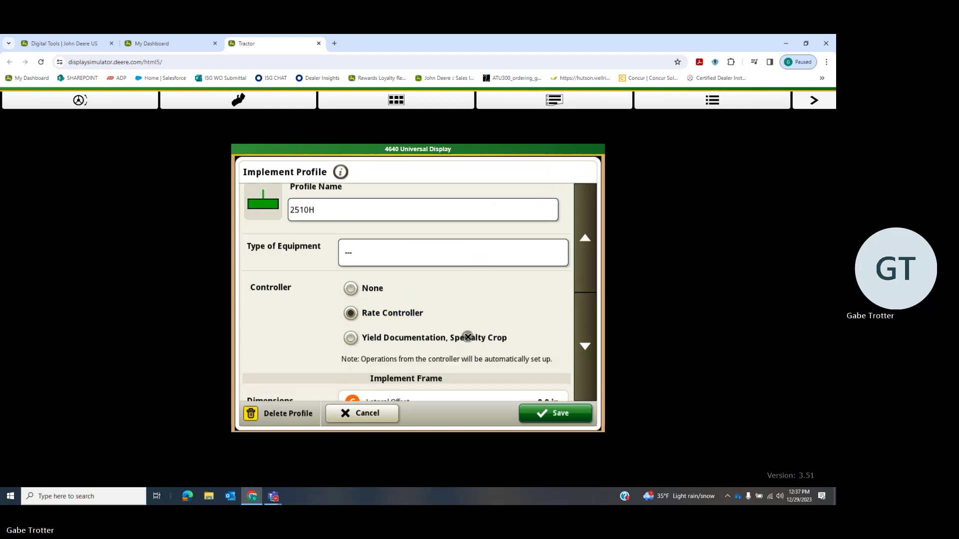
pyautogui.click(587, 331)
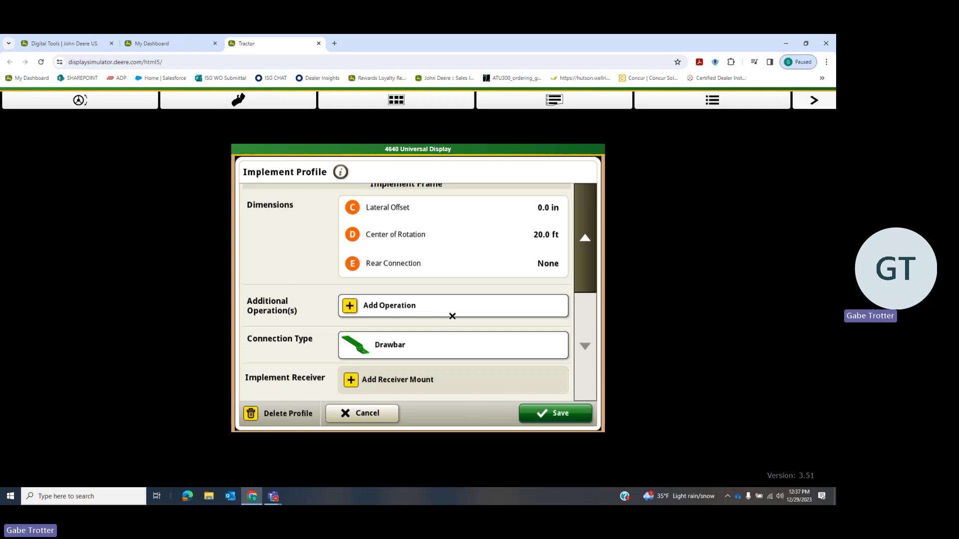
pyautogui.click(561, 414)
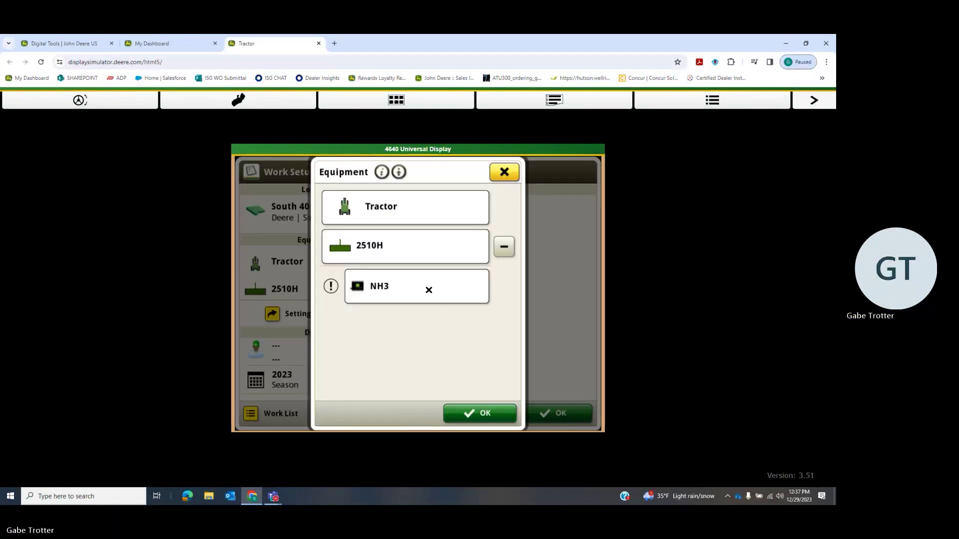
# - Assign the NH3 GS Rate Controller to the 2510H implement and save its profile with the existing work point and mechanical delays
pyautogui.click(427, 289)
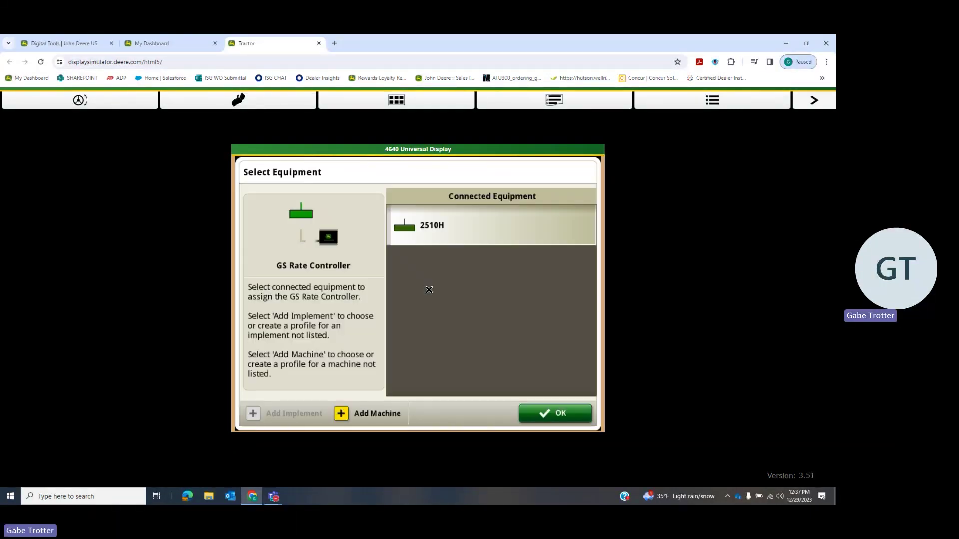
pyautogui.click(439, 225)
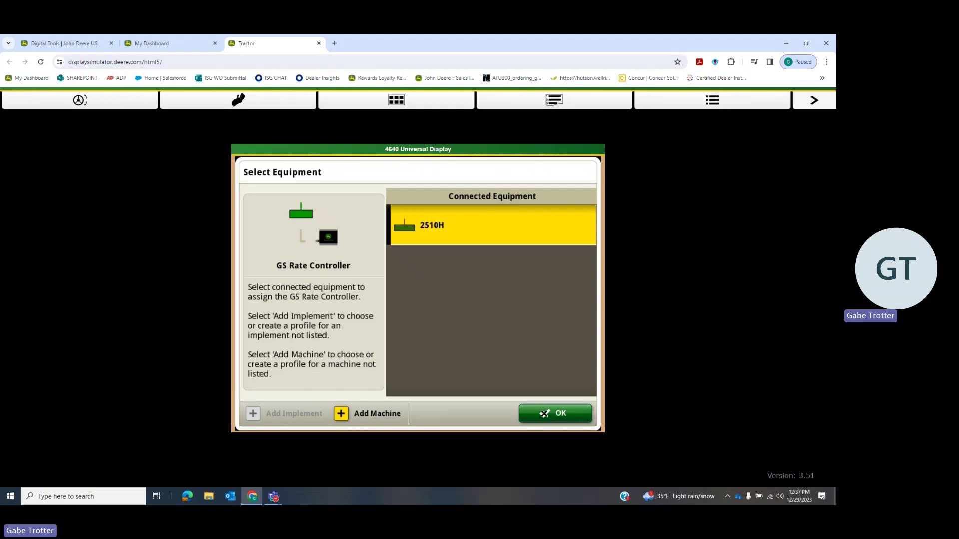
pyautogui.click(546, 415)
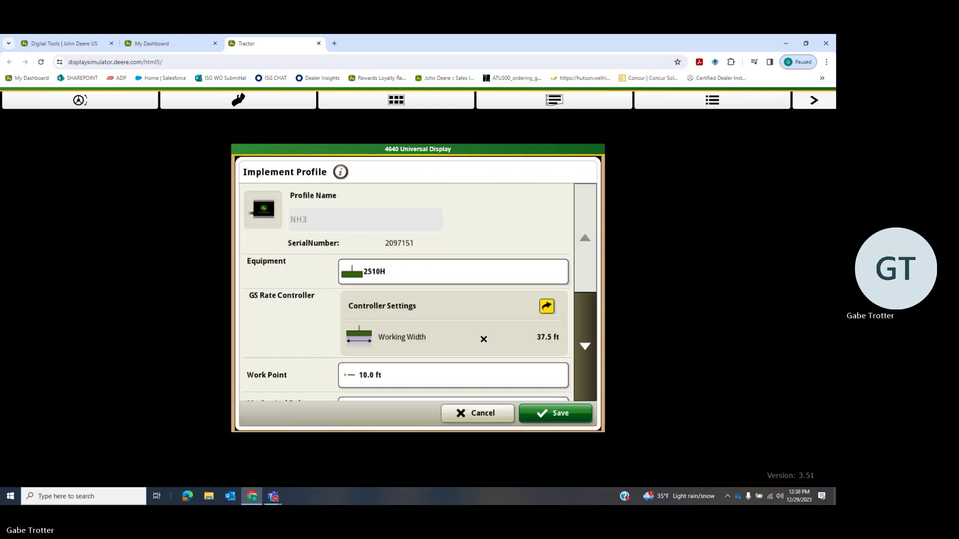
pyautogui.click(586, 347)
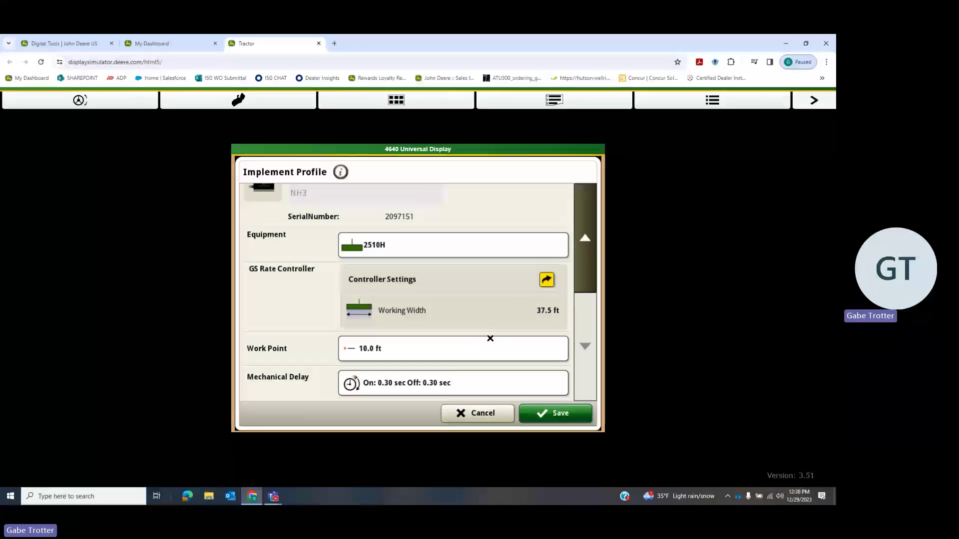
pyautogui.click(545, 415)
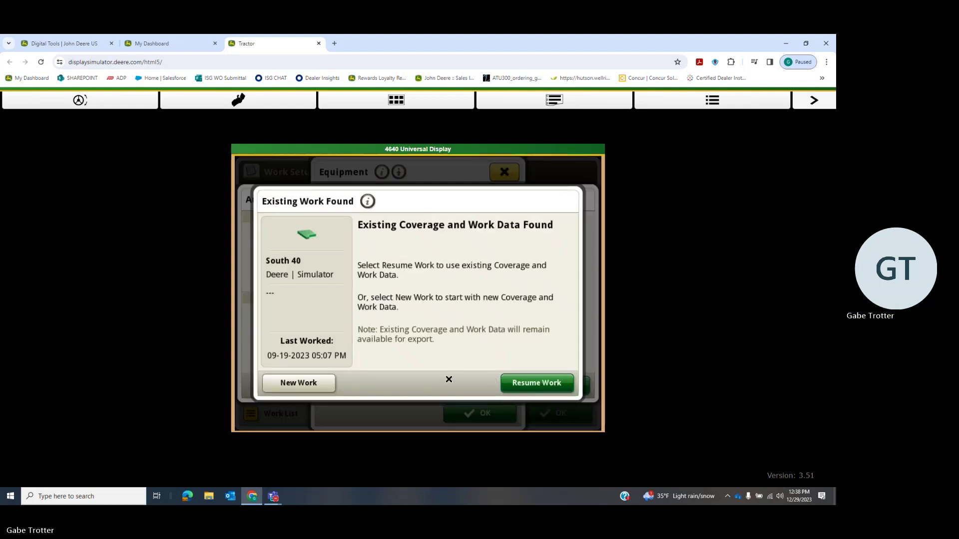
# - Resume the existing work for South 40, update the track spacing to the working width, and accept the equipment and work setup
pyautogui.click(519, 386)
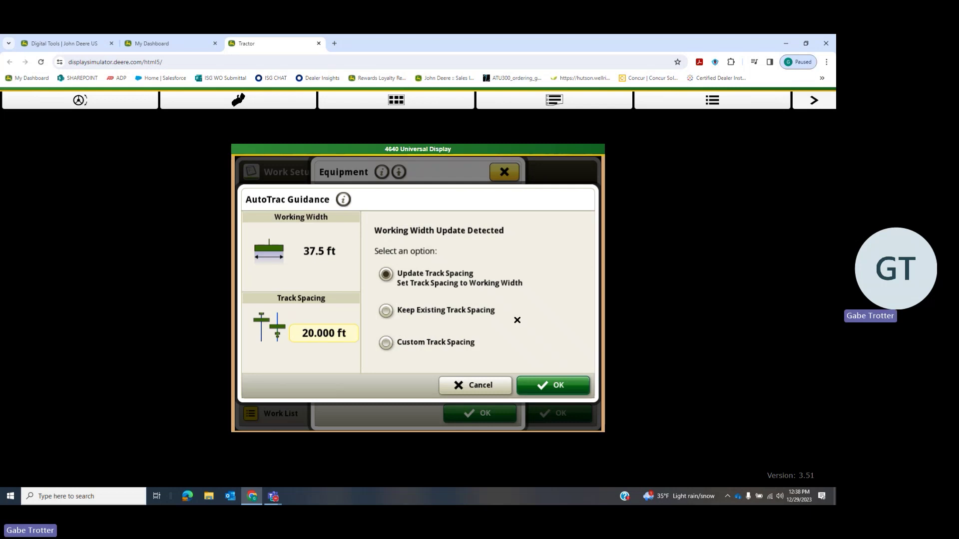
pyautogui.click(554, 387)
pyautogui.click(486, 412)
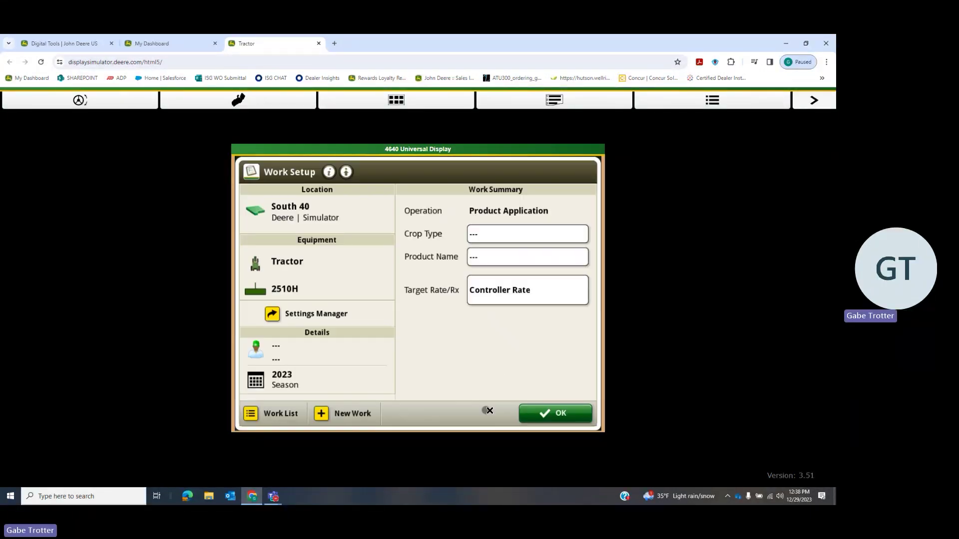
pyautogui.click(549, 414)
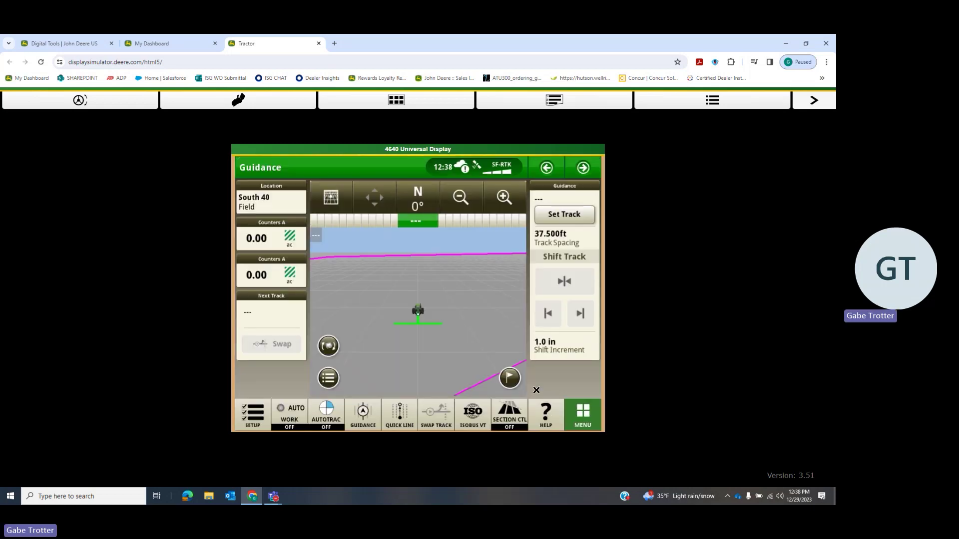